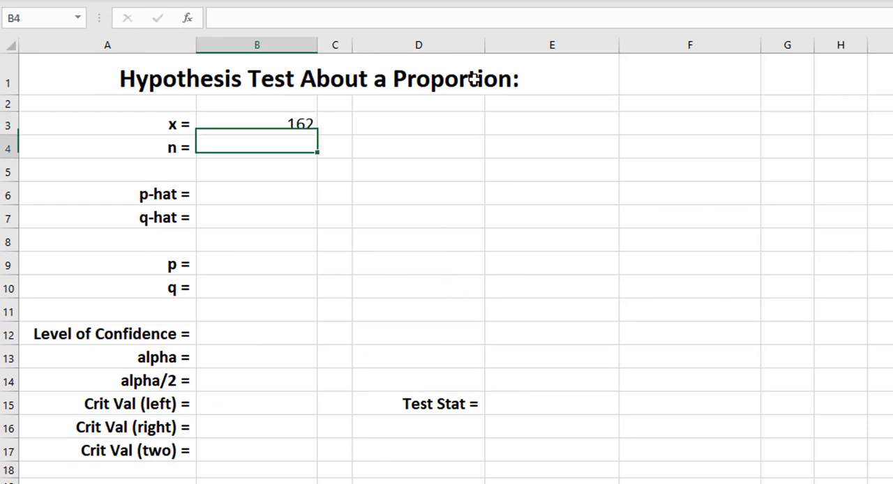
# - Enter 259 as the sample size n in cell B4
pyautogui.write('259')
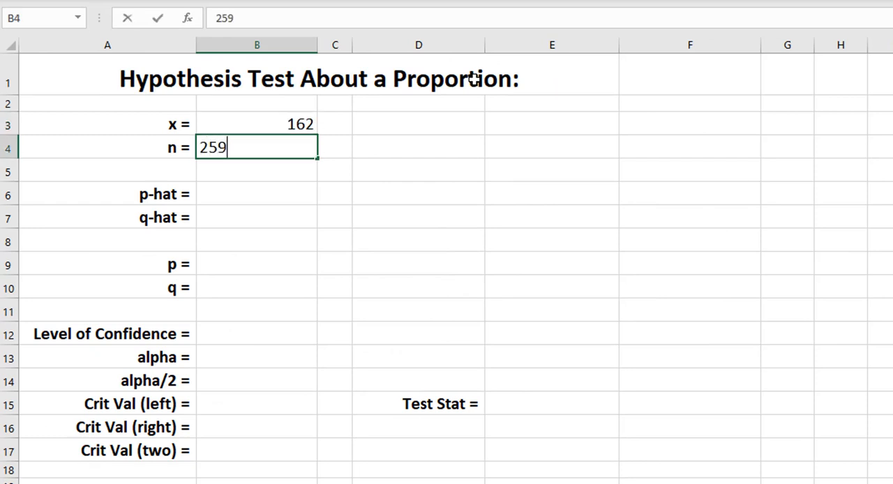
pyautogui.press('Return')
pyautogui.press('Return')
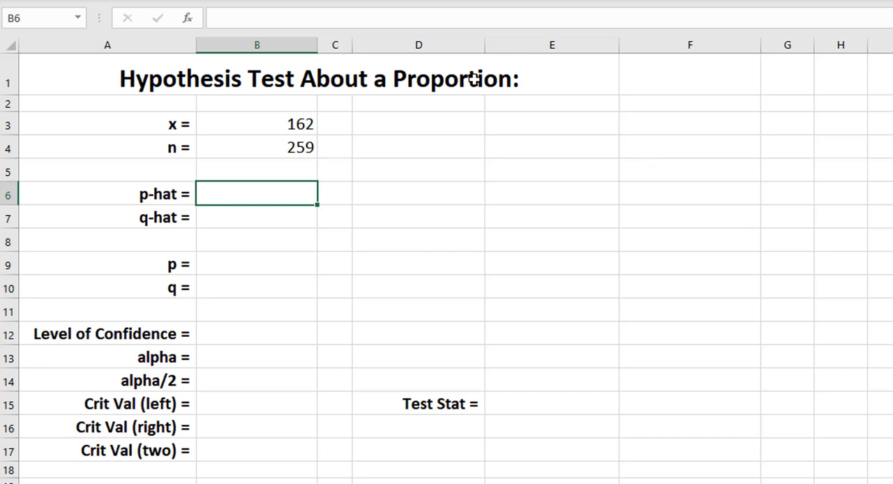
# - Calculate p-hat in B6 by dividing x by n with the formula =B3/B4
pyautogui.write('=')
pyautogui.click(270, 126)
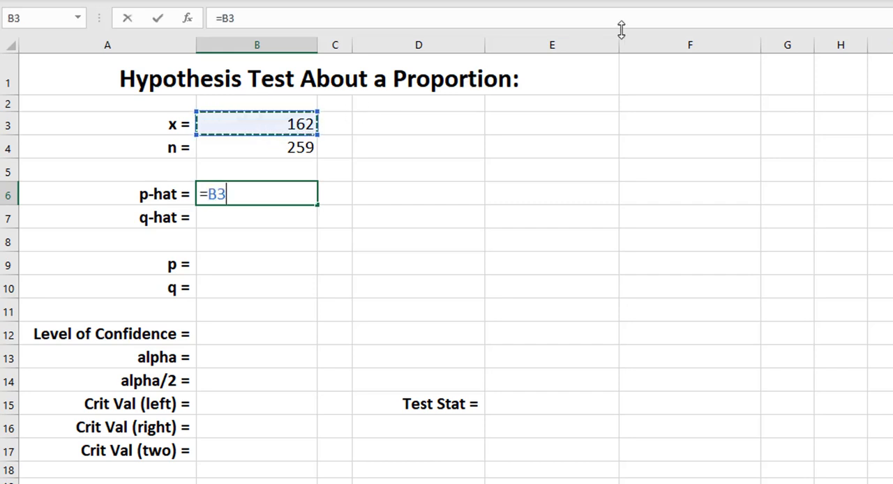
pyautogui.write('/')
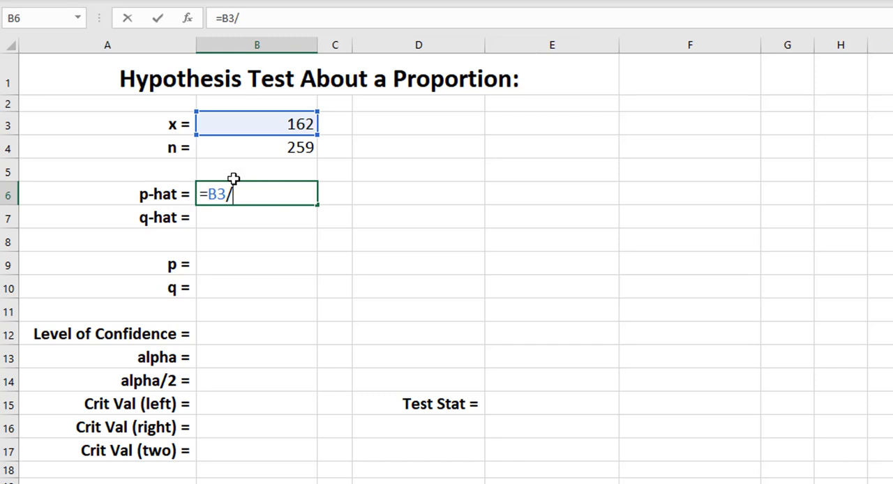
pyautogui.click(259, 146)
pyautogui.press('Return')
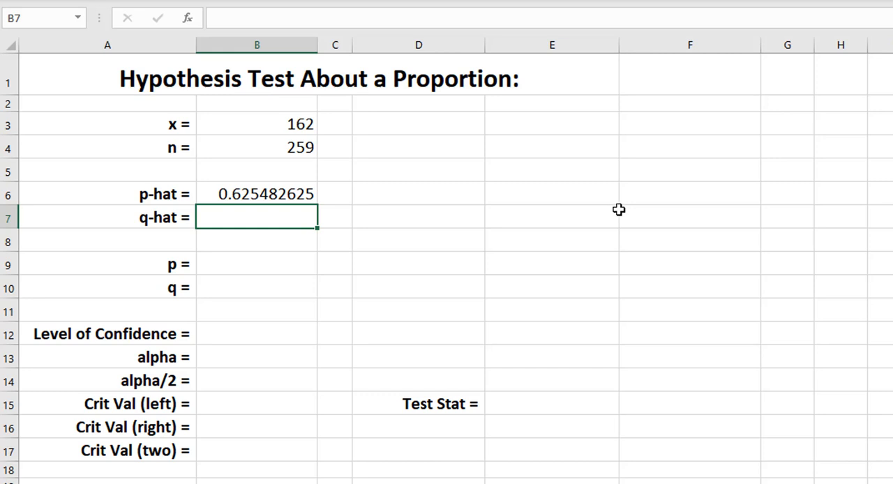
# - Calculate q-hat in B7 as the complement of p-hat with the formula =1-B6
pyautogui.write('=1-')
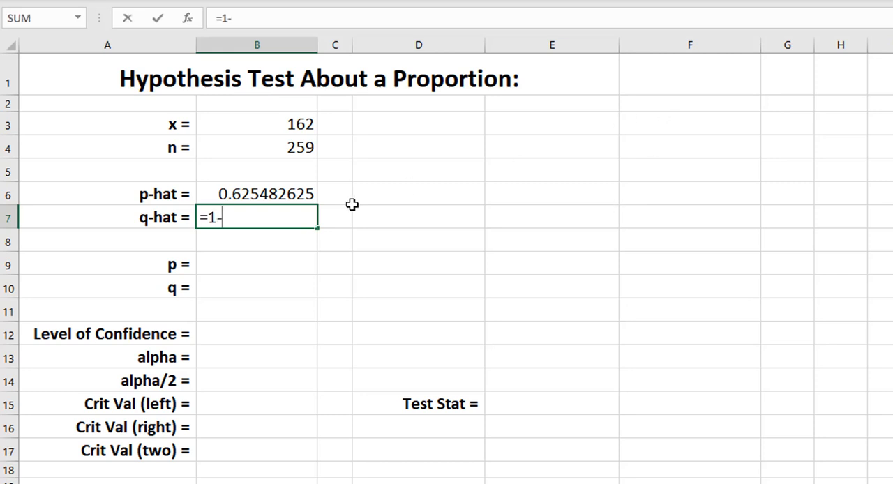
pyautogui.click(302, 190)
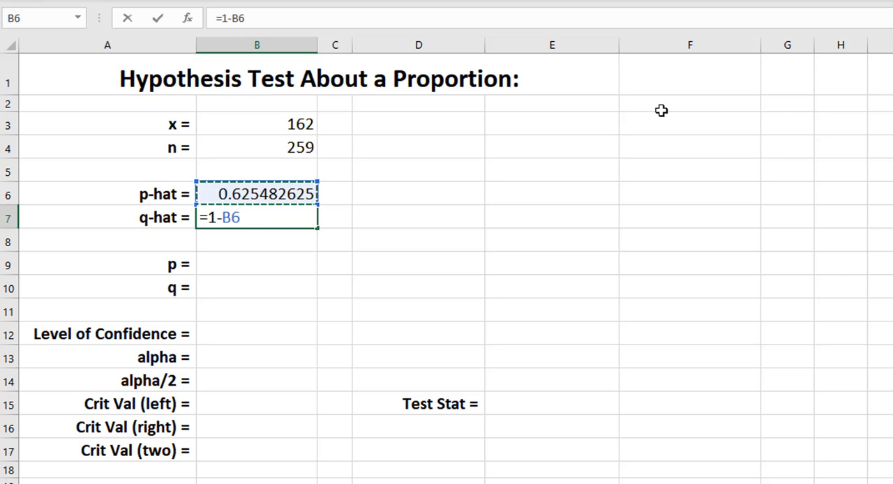
pyautogui.press('Return')
pyautogui.press('Return')
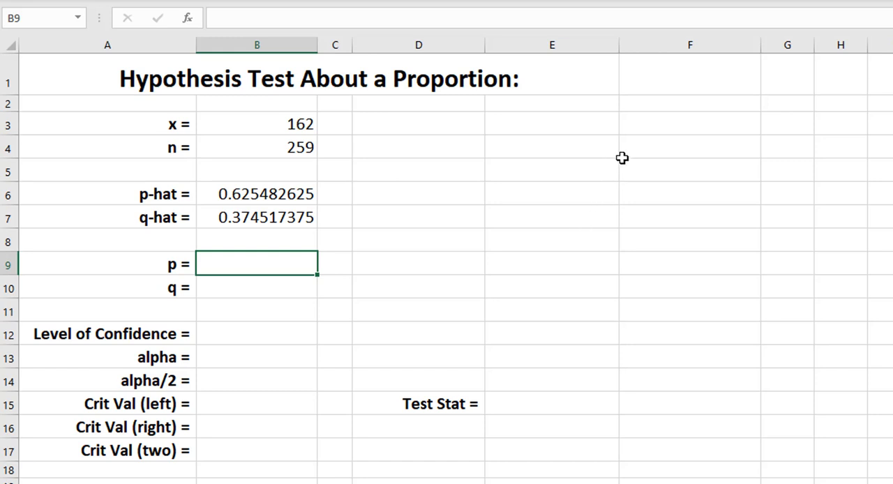
# - Enter 0.68 as p in B9 and calculate q in B10 with the formula =1-B9
pyautogui.write('0.68')
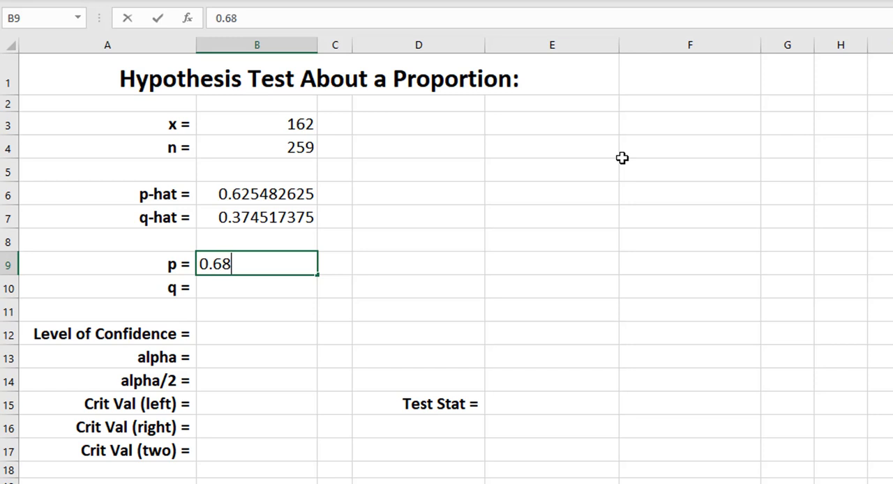
pyautogui.press('Return')
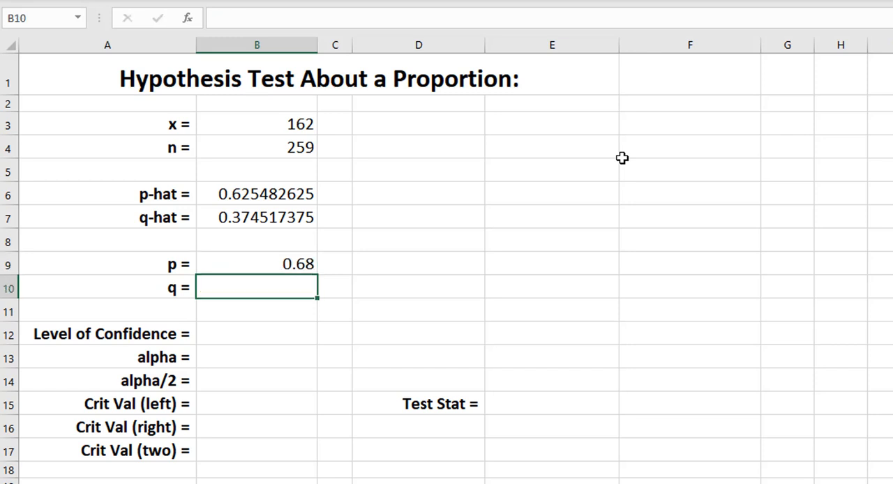
pyautogui.write('=1-')
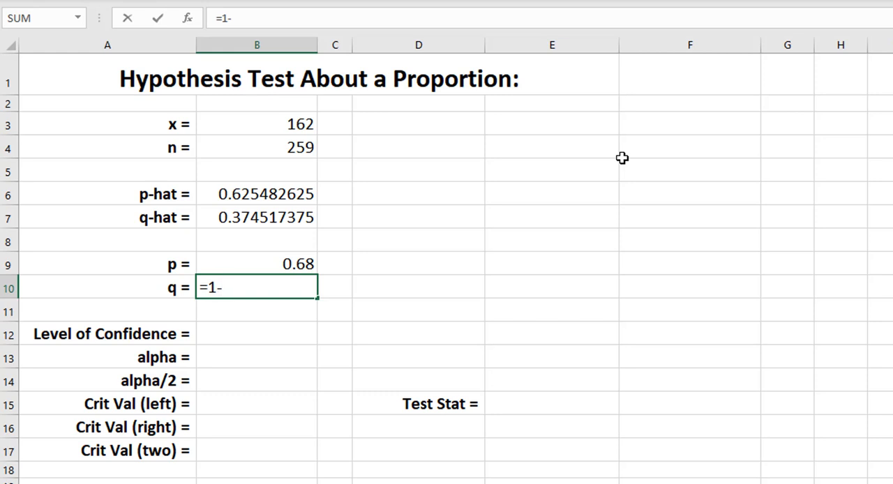
pyautogui.click(309, 264)
pyautogui.press('Return')
pyautogui.press('Return')
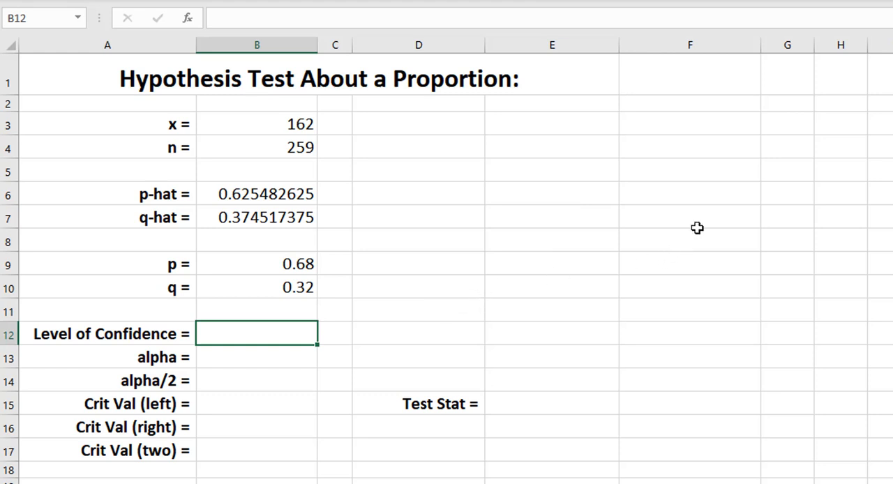
# - Enter 0.94 as the level of confidence in B12 and calculate alpha in B13 with =1-B12
pyautogui.write('0.94')
pyautogui.press('Return')
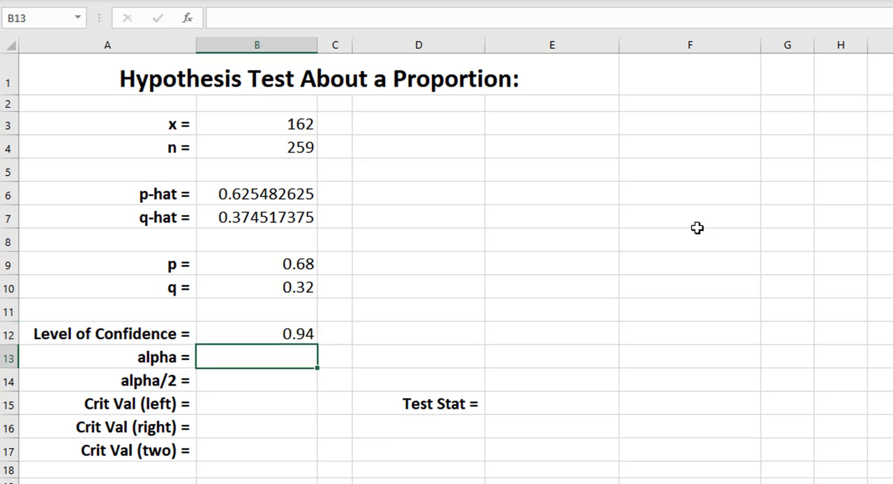
pyautogui.write('=1-')
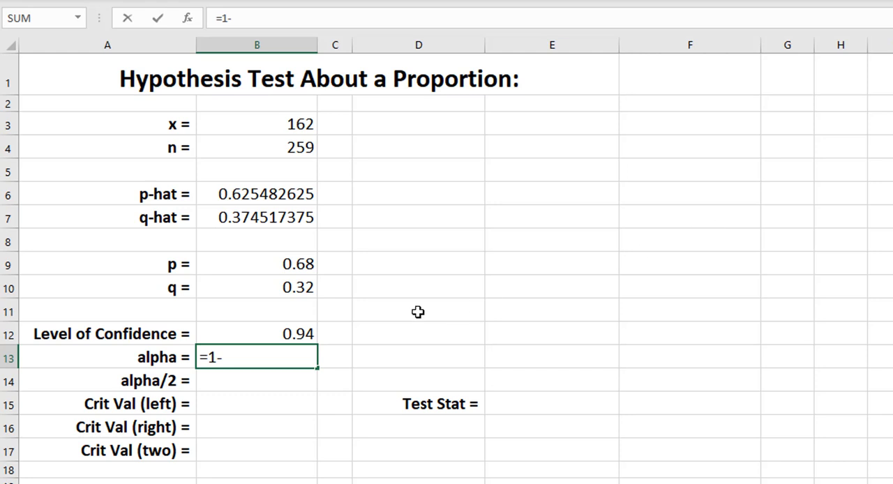
pyautogui.click(302, 334)
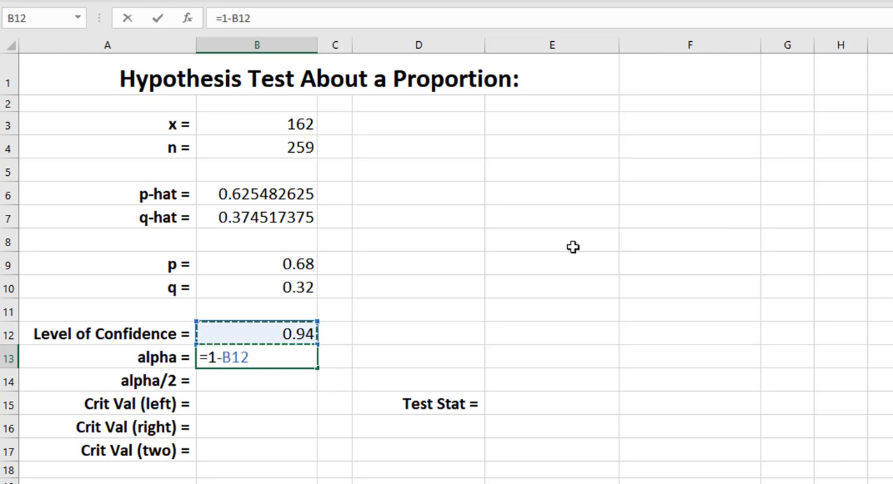
pyautogui.press('Return')
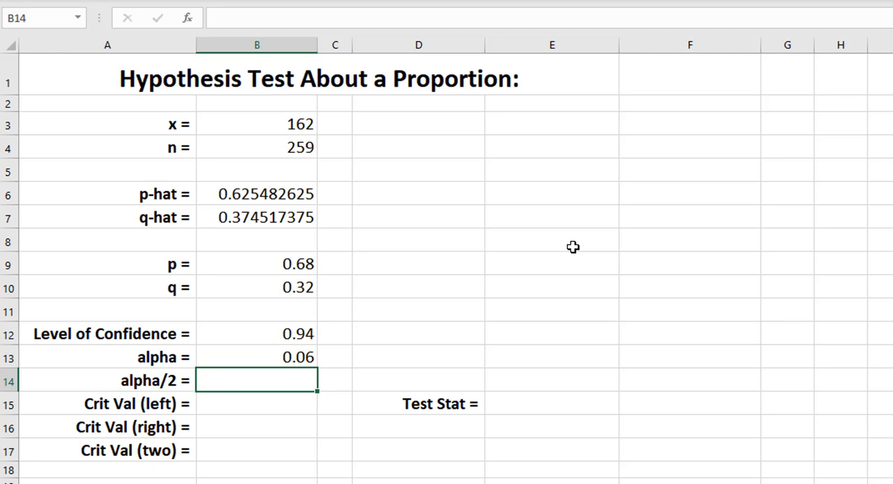
# - Calculate alpha/2 in B14 by halving the alpha cell with the formula =B13/2
pyautogui.write('=')
pyautogui.click(274, 355)
pyautogui.write('/2')
pyautogui.press('Return')
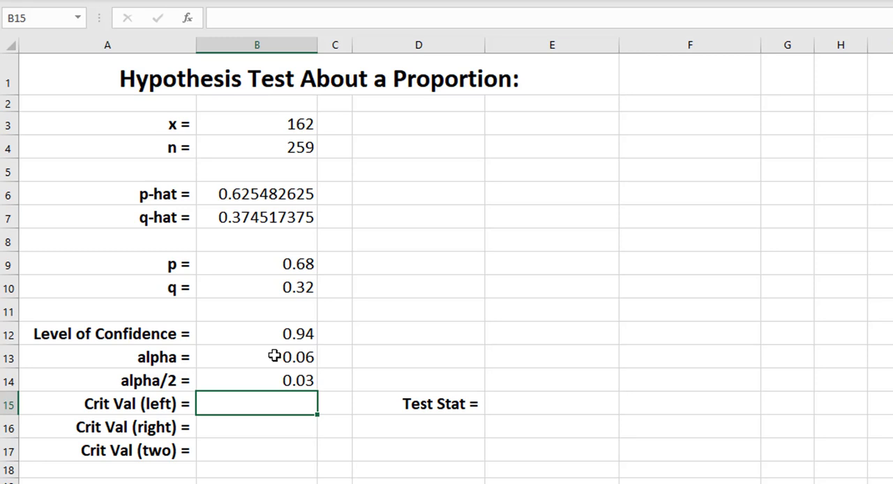
# - Calculate the left-tailed critical value in B15 from alpha with the formula =NORM.S.INV(B13)
pyautogui.write('=norm.')
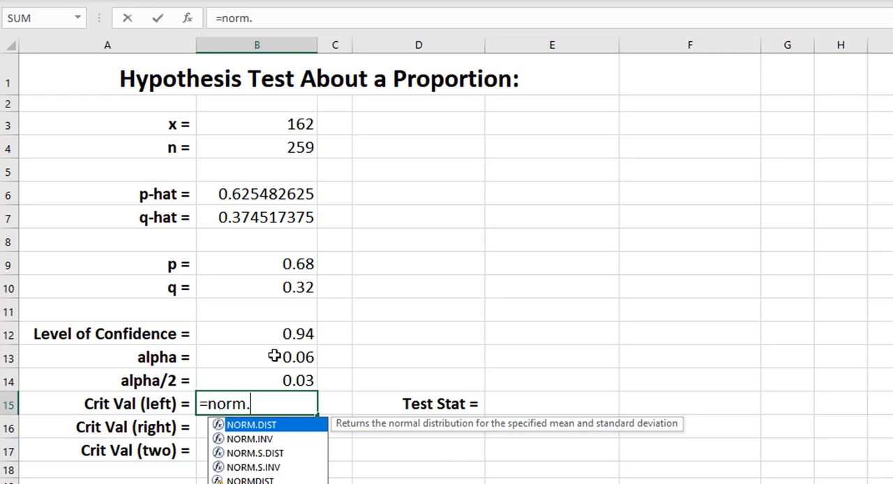
pyautogui.write('s.inv(')
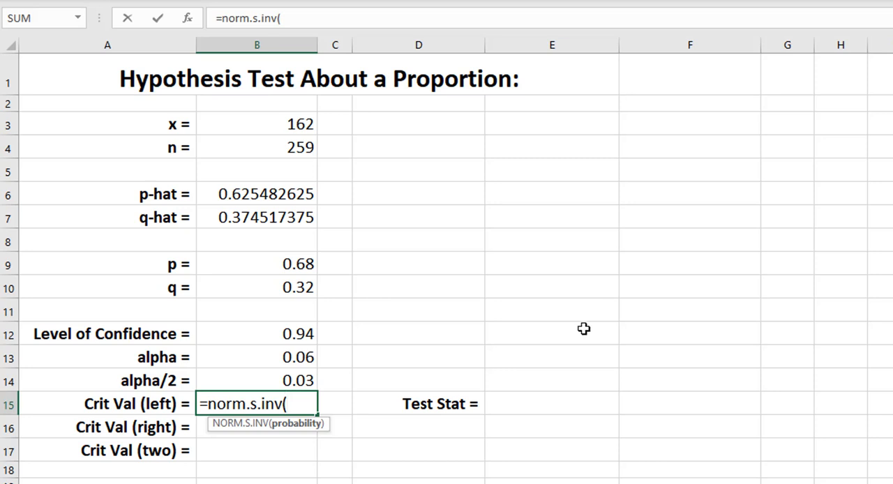
pyautogui.click(282, 354)
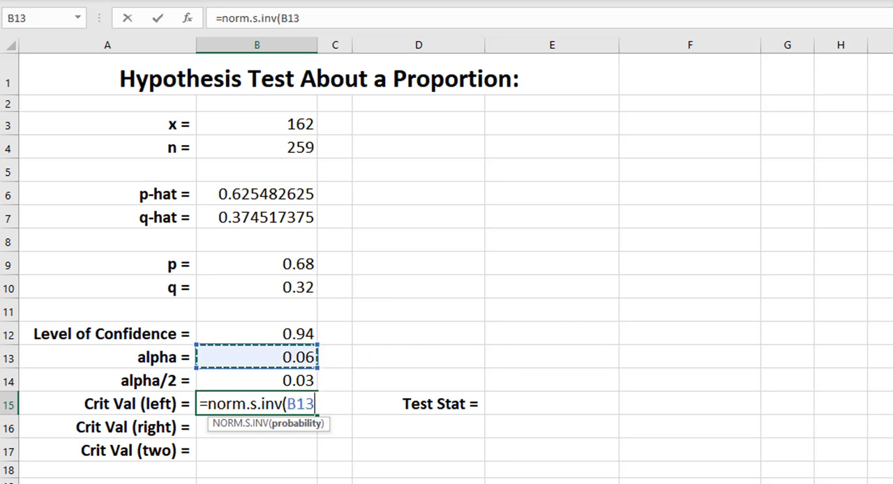
pyautogui.write(')')
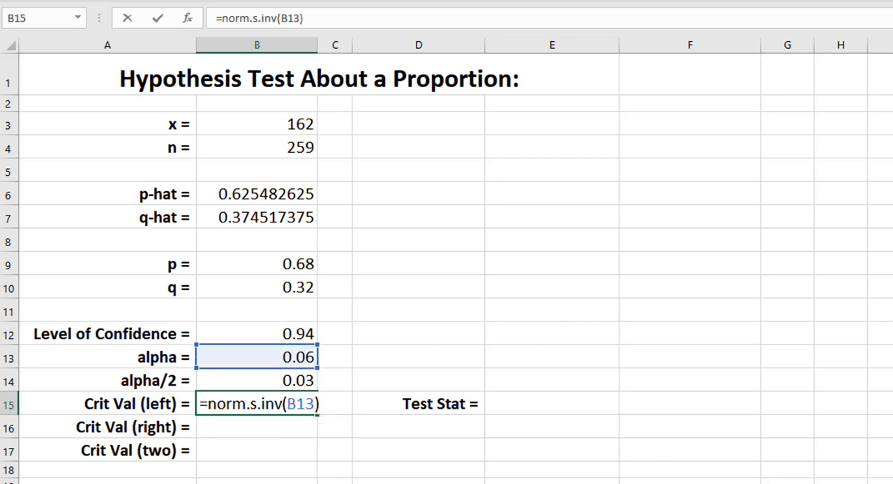
pyautogui.press('Return')
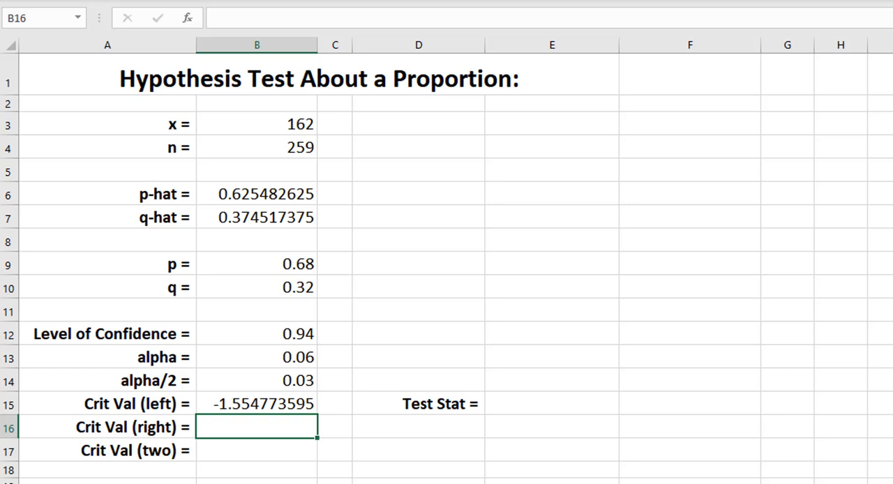
# - Calculate the right-tailed critical value in B16 as the absolute value of the left one, =ABS(B15)
pyautogui.write('=abs(')
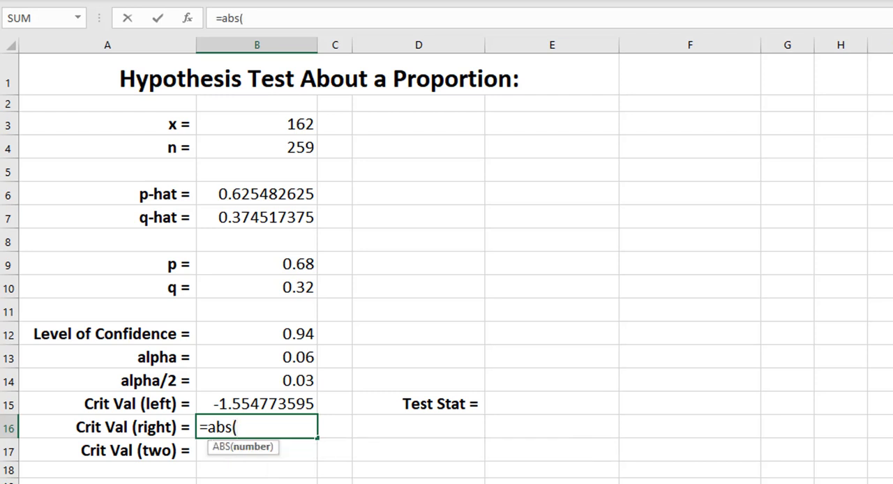
pyautogui.click(279, 404)
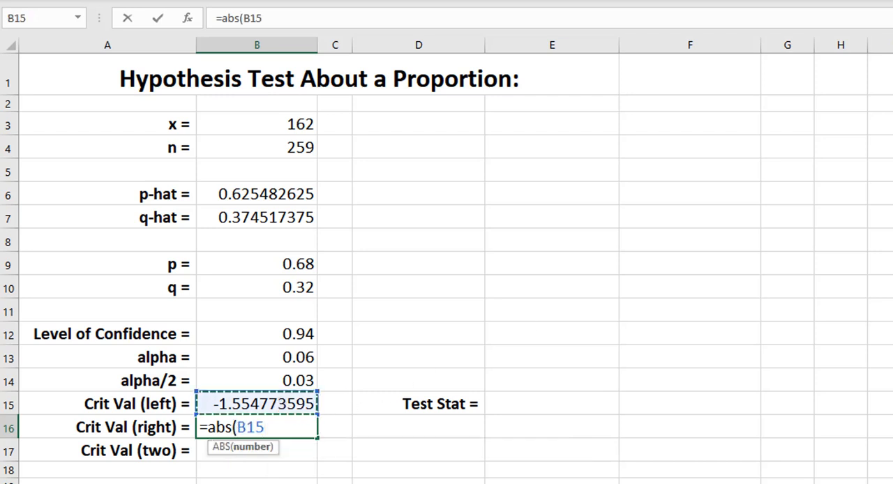
pyautogui.write(')')
pyautogui.press('Return')
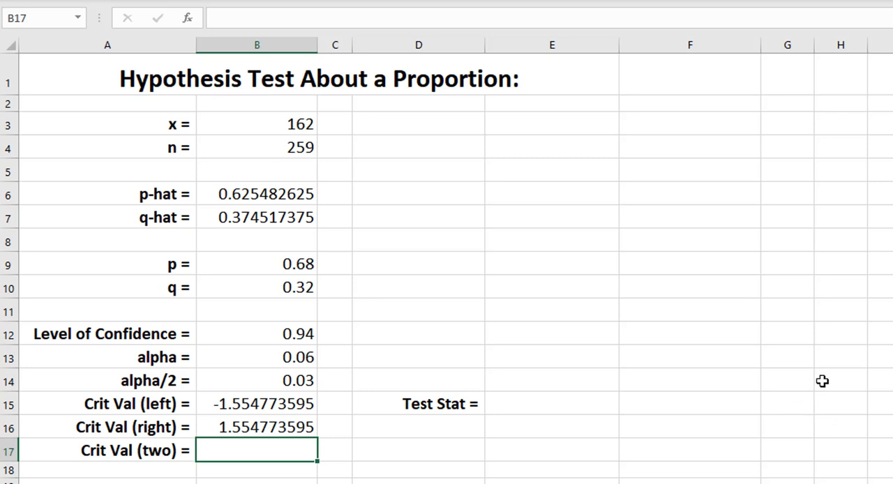
# - Calculate the two-tailed critical value in B17 from alpha/2 with the formula =NORM.S.INV(B14)
pyautogui.write('=norm')
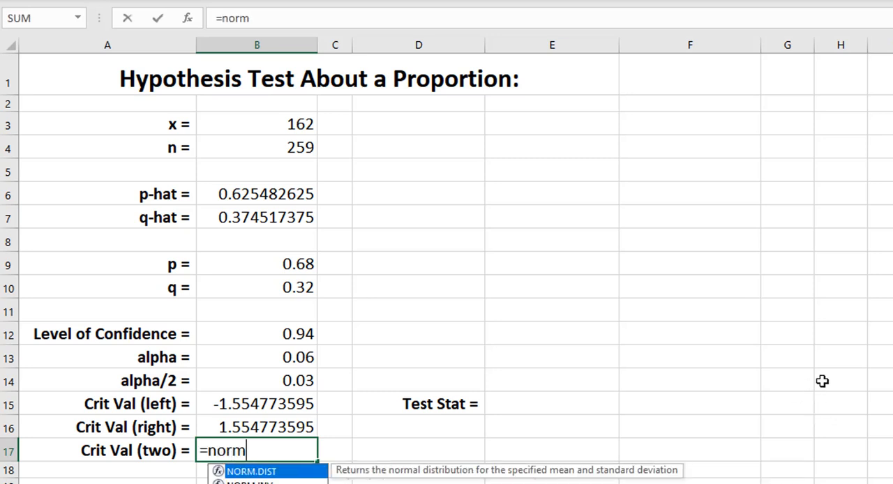
pyautogui.write('.s.i')
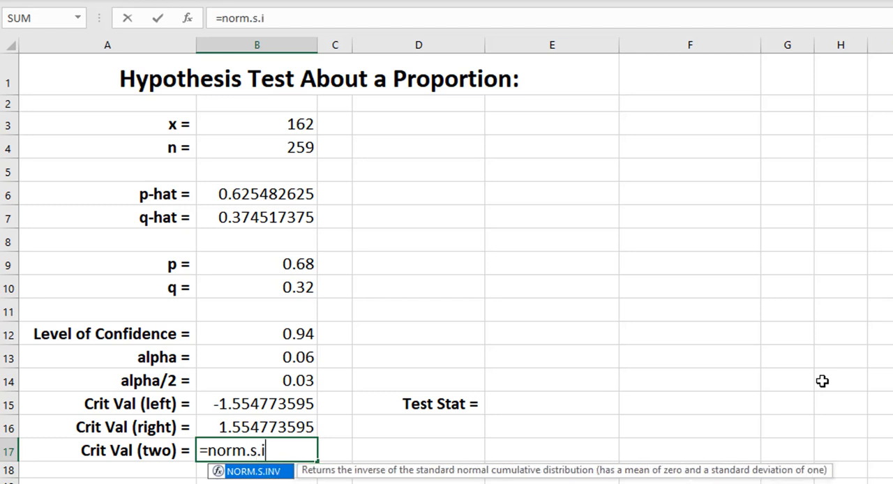
pyautogui.write('nv(')
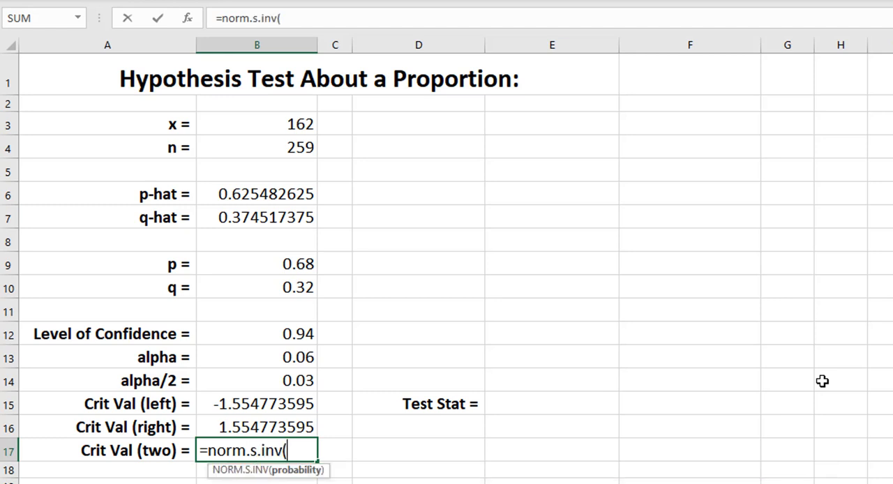
pyautogui.click(301, 381)
pyautogui.write(')')
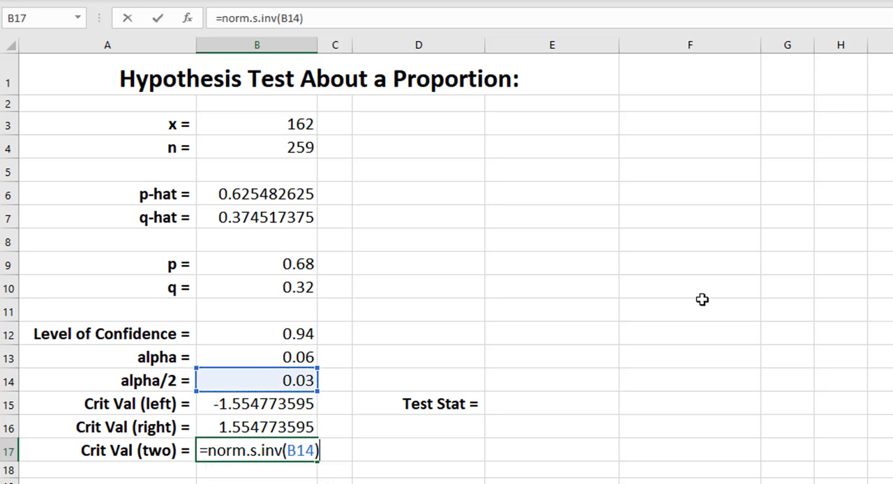
pyautogui.press('Return')
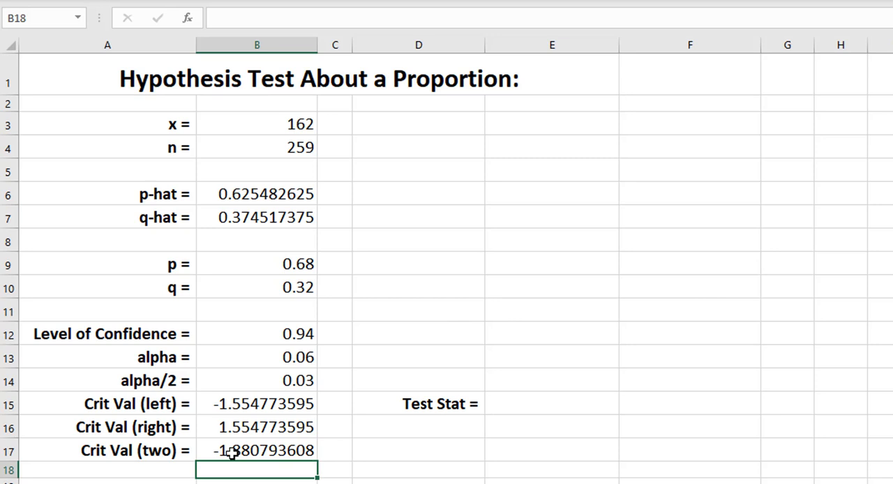
pyautogui.click(267, 452)
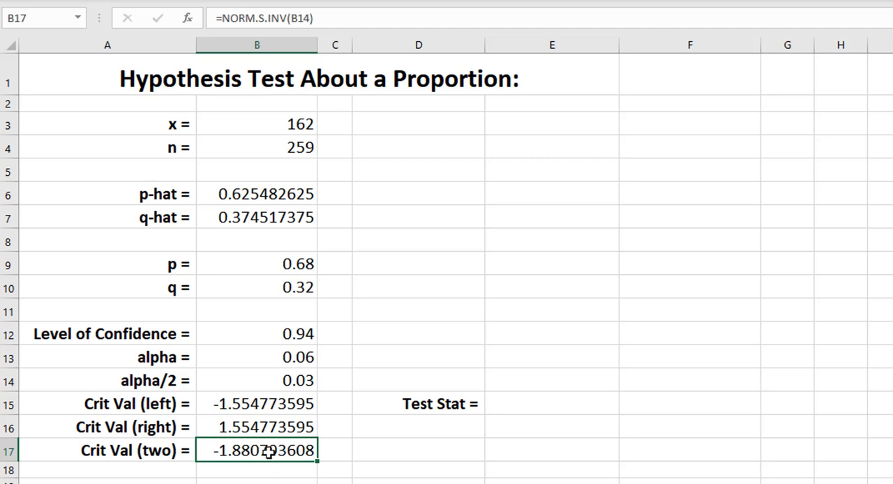
# - Calculate the test statistic in E15 from p-hat, p, q and n with the formula =(B6-B9)/SQRT(B9*B10/B4)
pyautogui.click(549, 403)
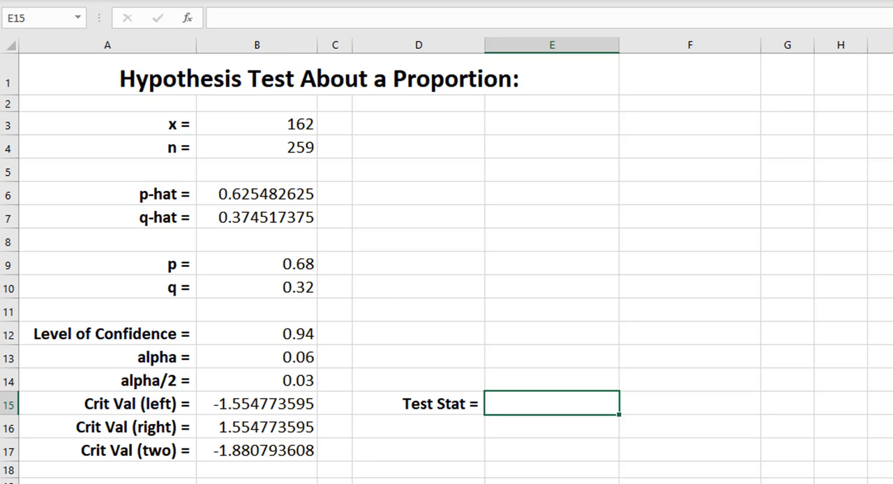
pyautogui.write('=(')
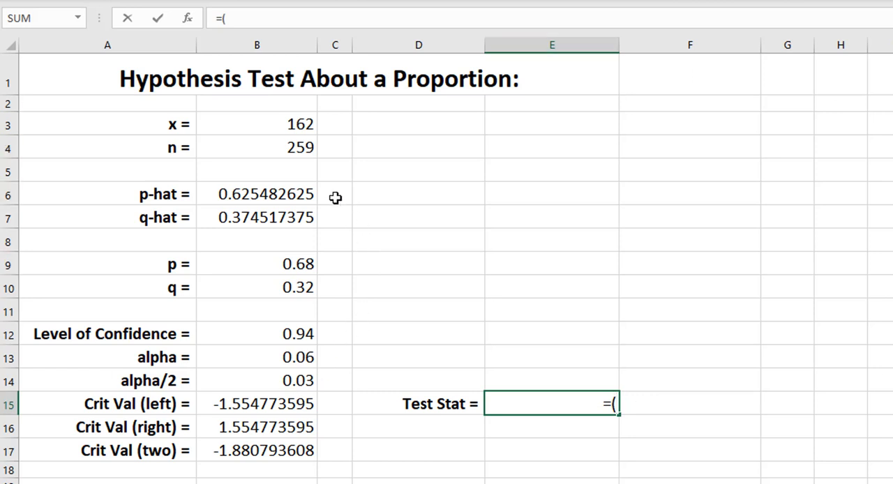
pyautogui.click(287, 192)
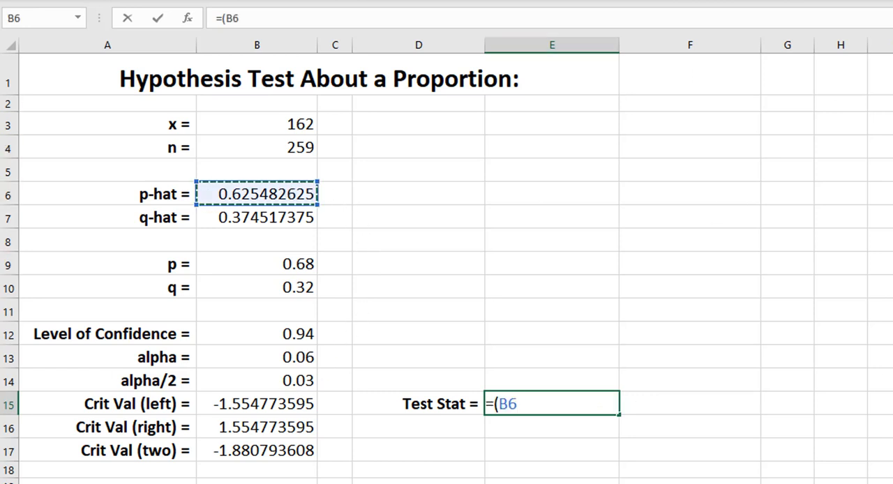
pyautogui.write('-')
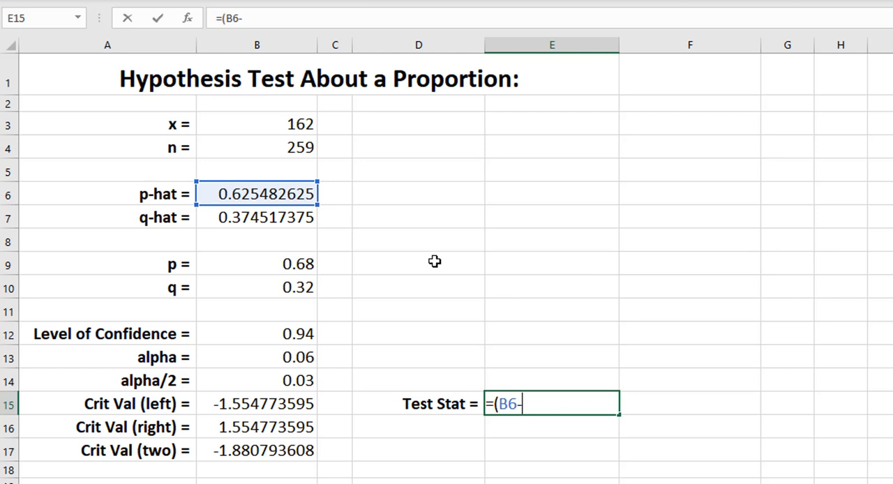
pyautogui.click(273, 263)
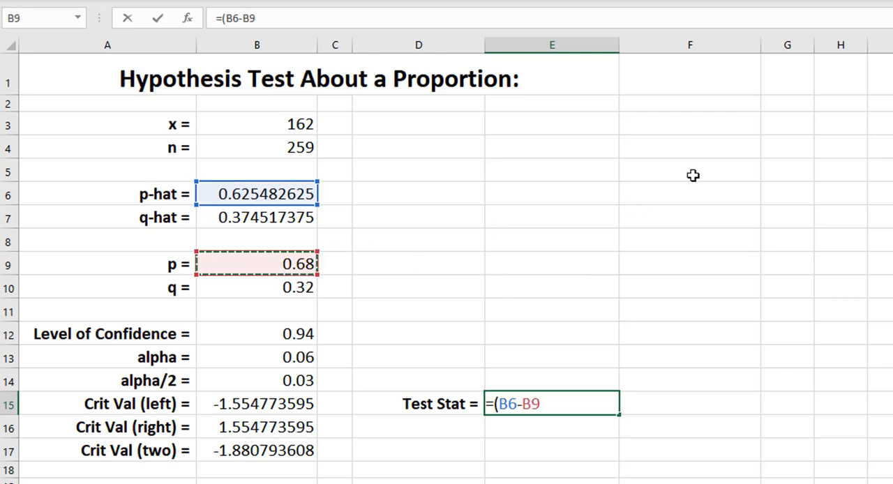
pyautogui.write(')/')
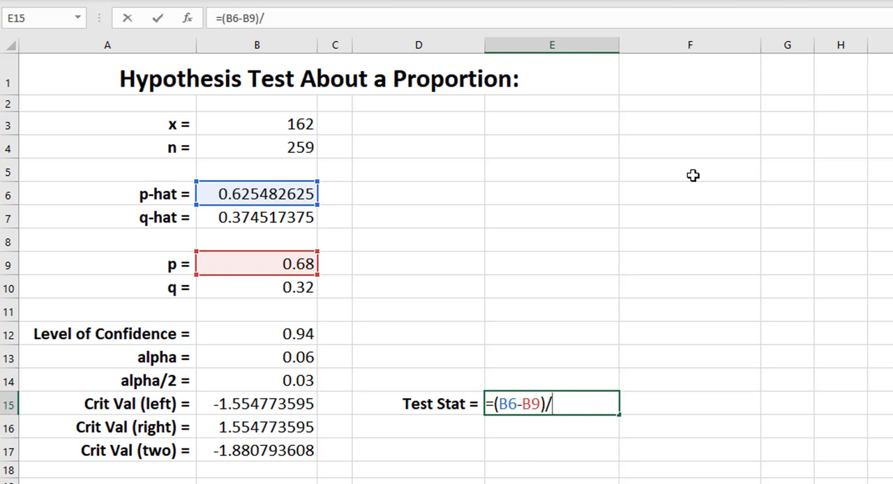
pyautogui.write('sqrt')
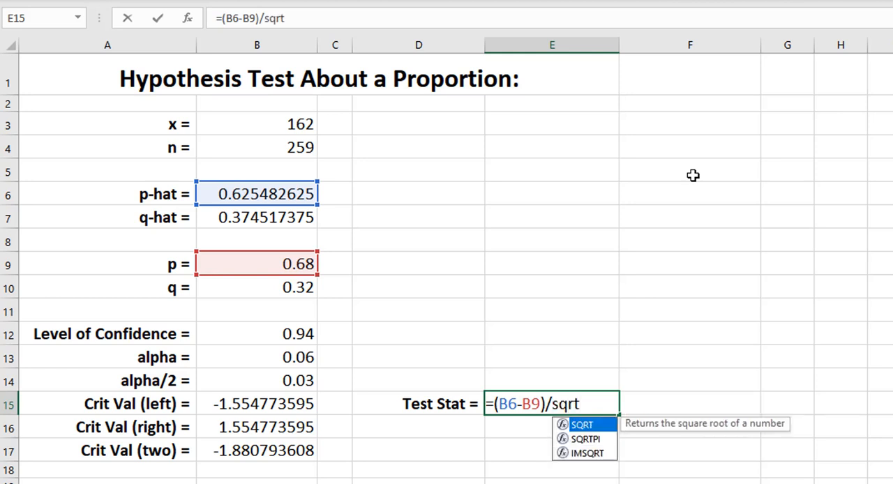
pyautogui.write('(')
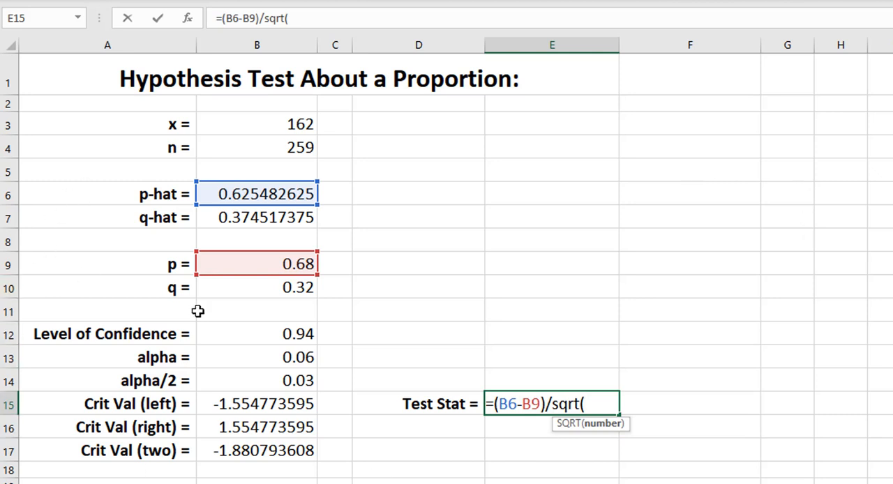
pyautogui.click(249, 267)
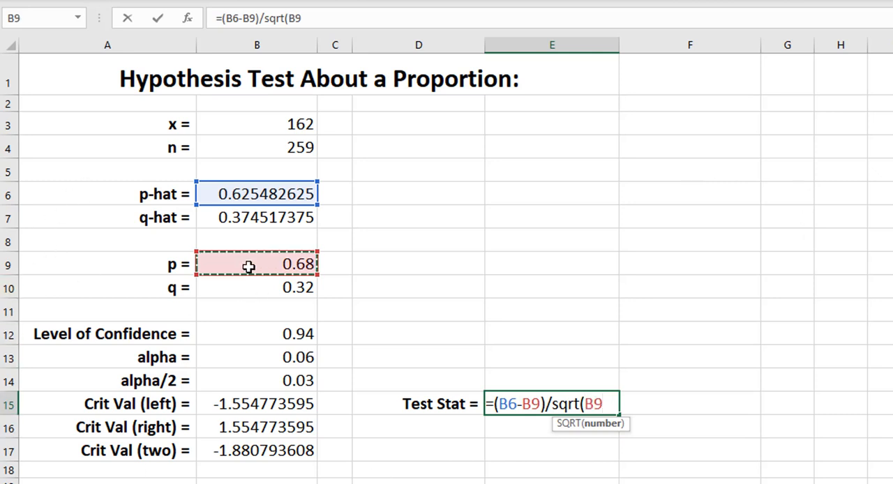
pyautogui.write('*')
pyautogui.click(309, 290)
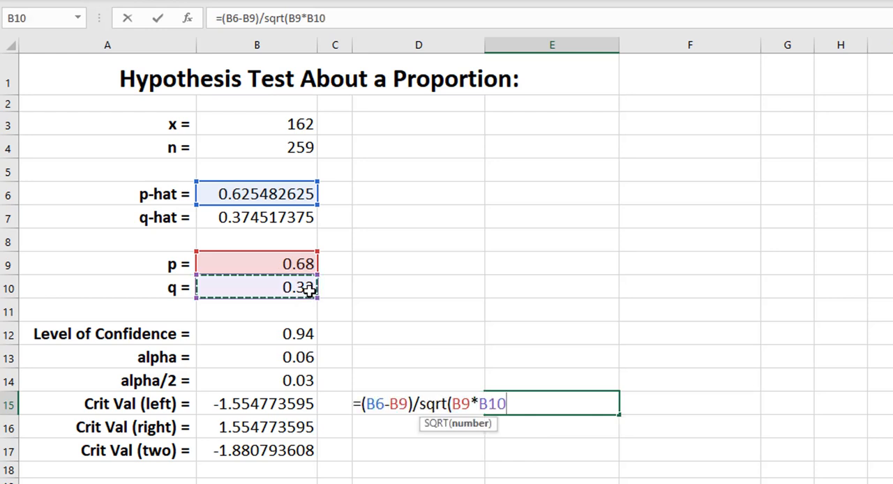
pyautogui.write('/')
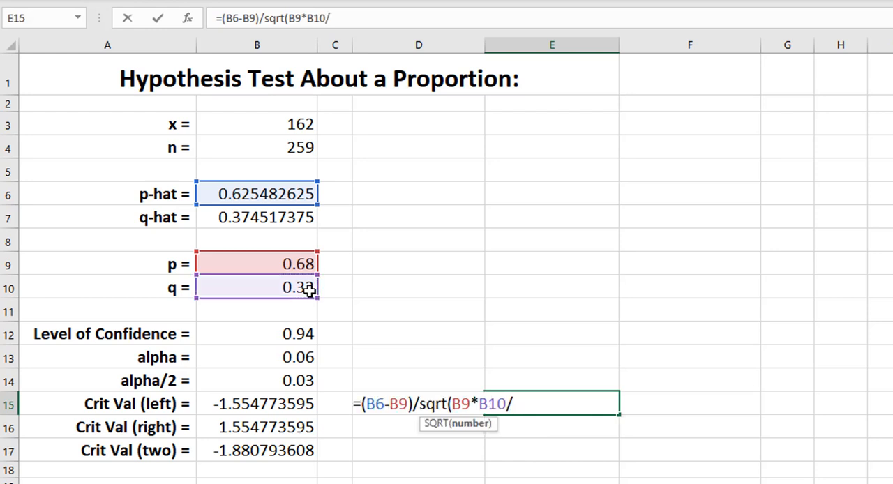
pyautogui.click(263, 143)
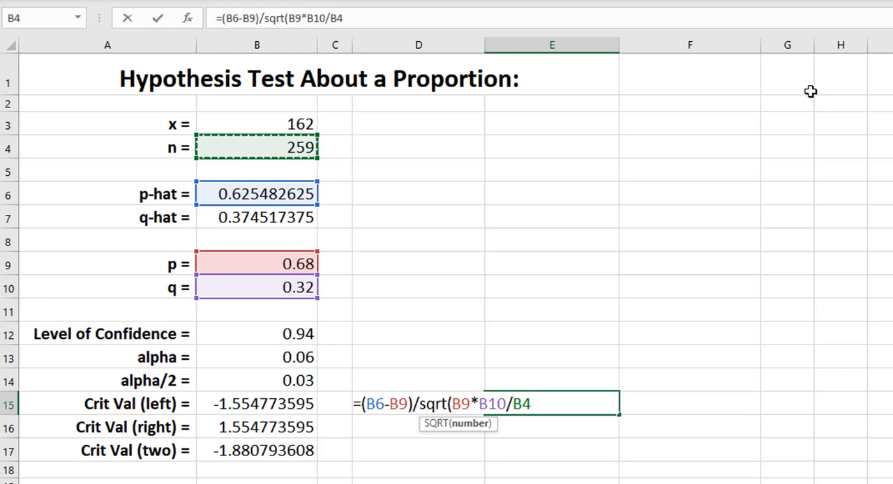
pyautogui.write(')')
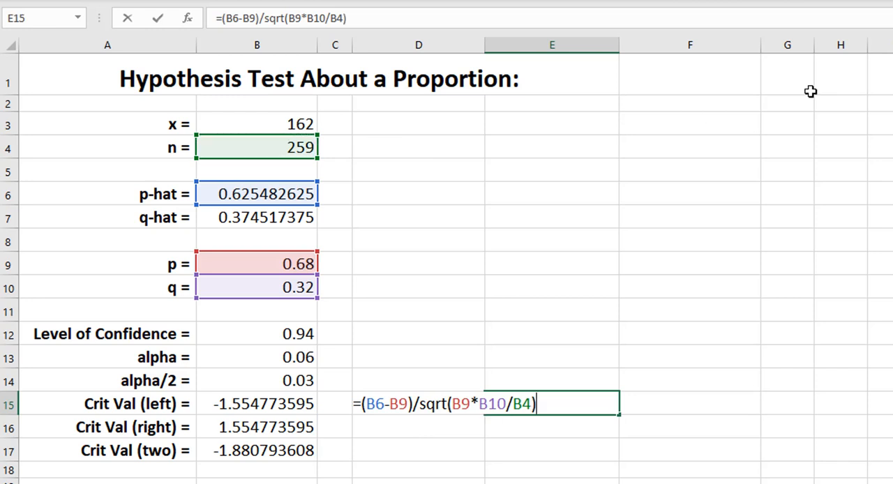
pyautogui.press('Return')
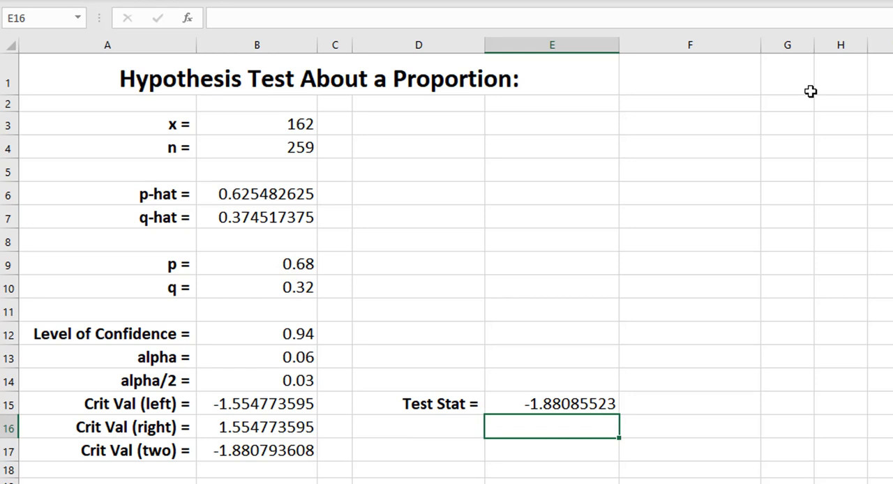
# - Compare the test statistic in E15 with the left-tailed critical value in B15
pyautogui.click(570, 405)
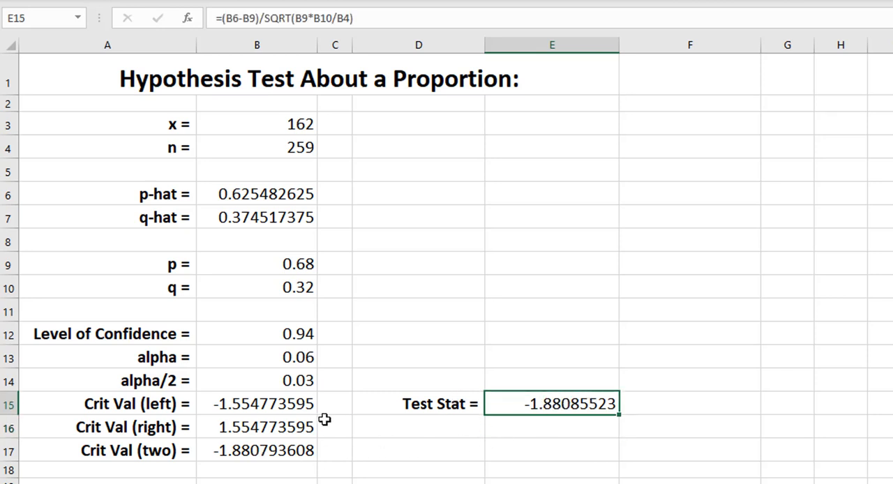
pyautogui.click(257, 402)
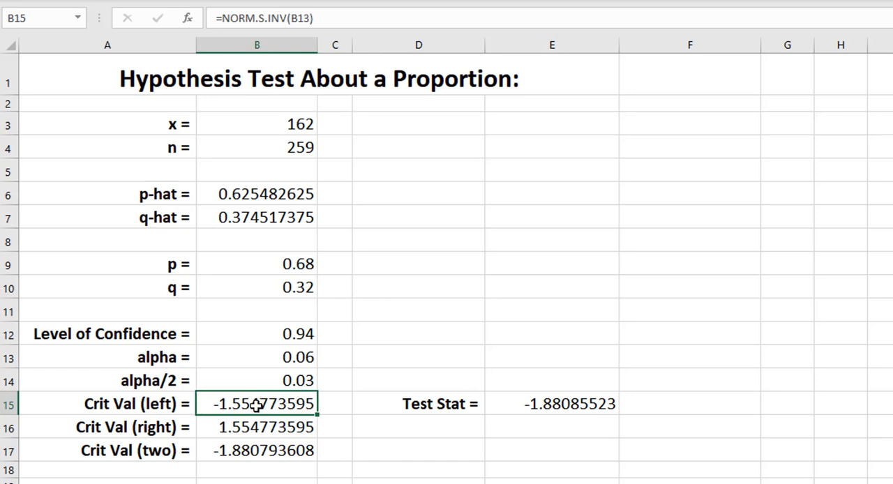